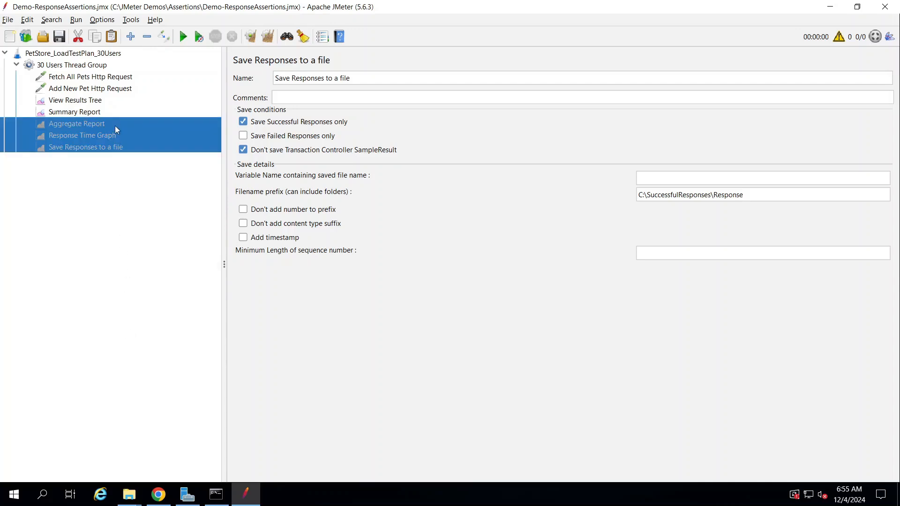
# Set the 30 Users Thread Group to 1 thread with a loop count of 1
pyautogui.click(96, 68)
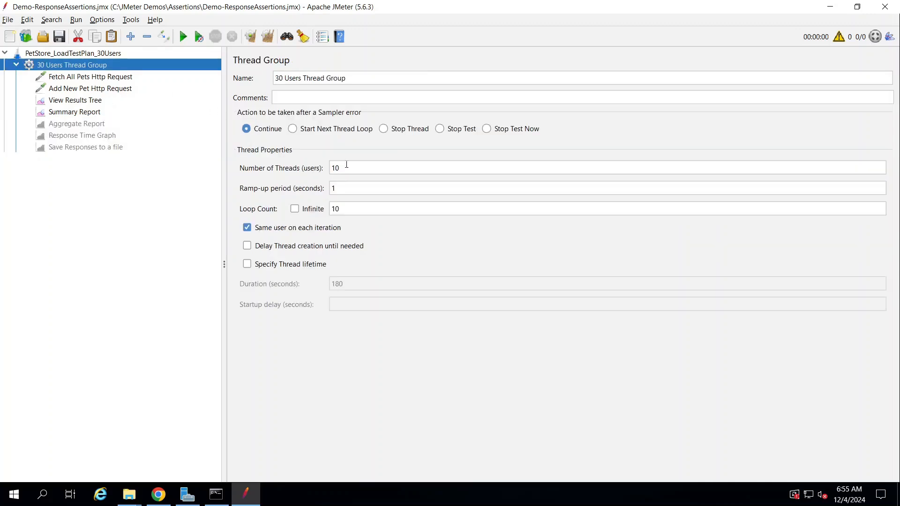
pyautogui.moveTo(347, 164); pyautogui.dragTo(326, 169)
pyautogui.write('1')
pyautogui.doubleClick(334, 190)
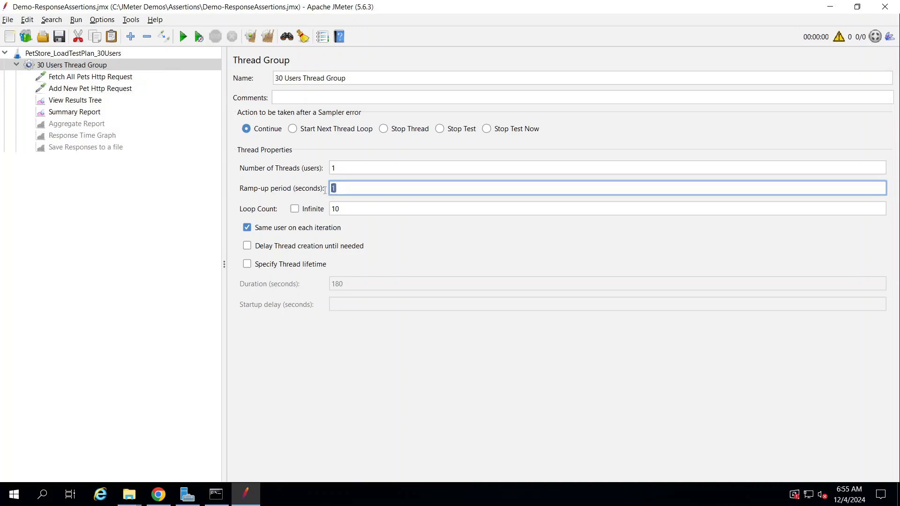
pyautogui.moveTo(344, 209); pyautogui.dragTo(329, 209)
pyautogui.write('1')
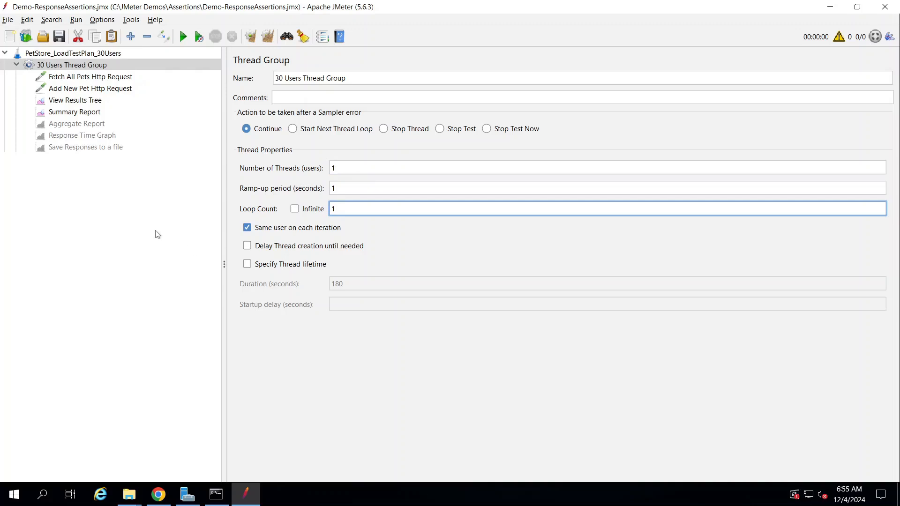
pyautogui.click(158, 235)
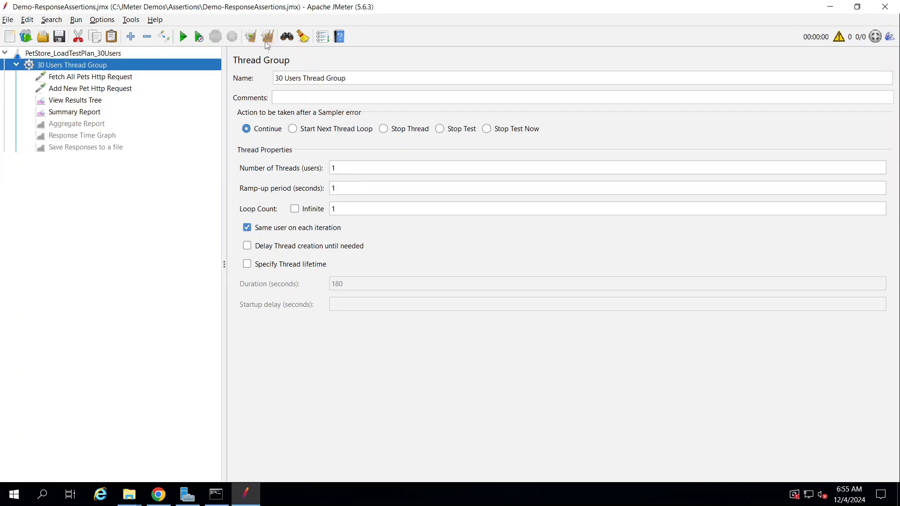
# Run the test plan, overwriting the existing Results.csv file, and open the View Results Tree listener
pyautogui.click(183, 37)
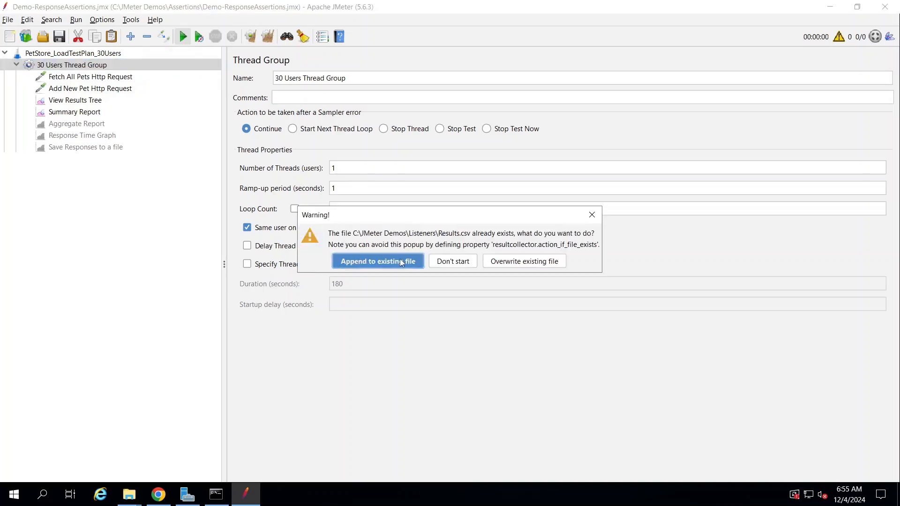
pyautogui.click(529, 266)
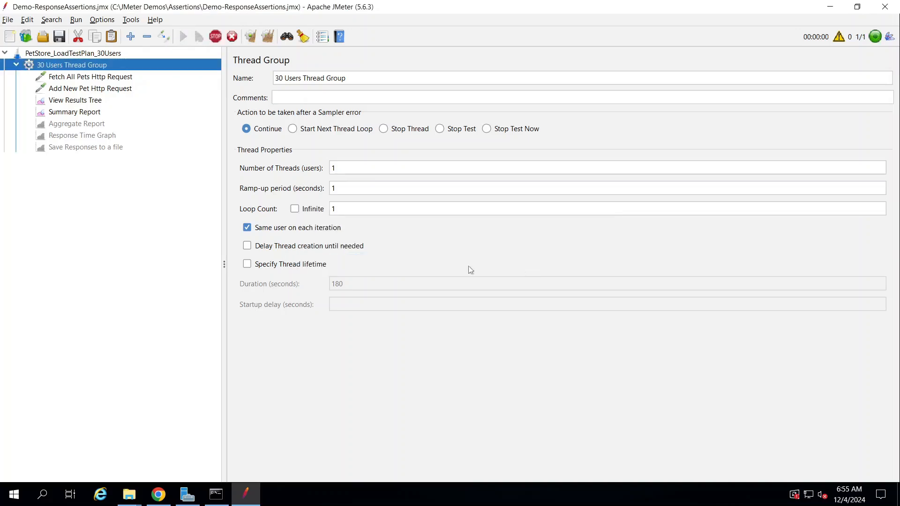
pyautogui.click(91, 103)
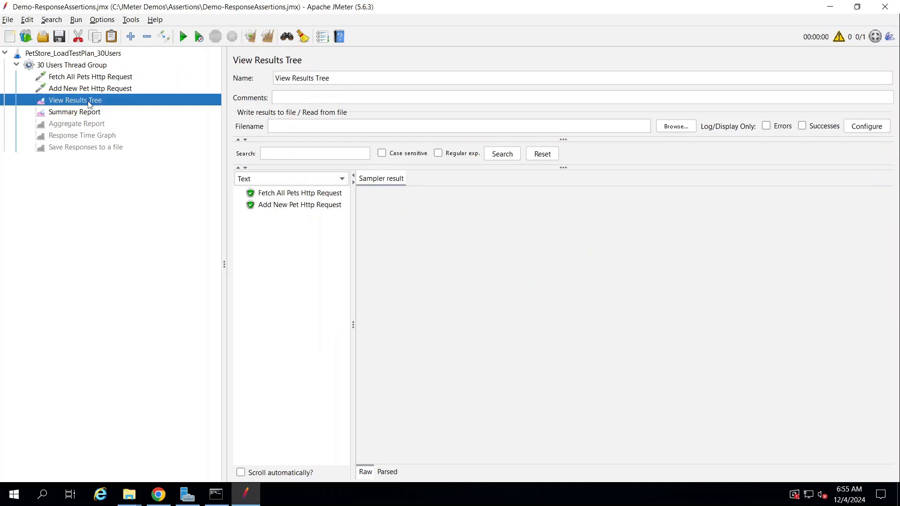
# Compare the sampler results of the Fetch All Pets and Add New Pet requests, examining their response codes
pyautogui.click(280, 194)
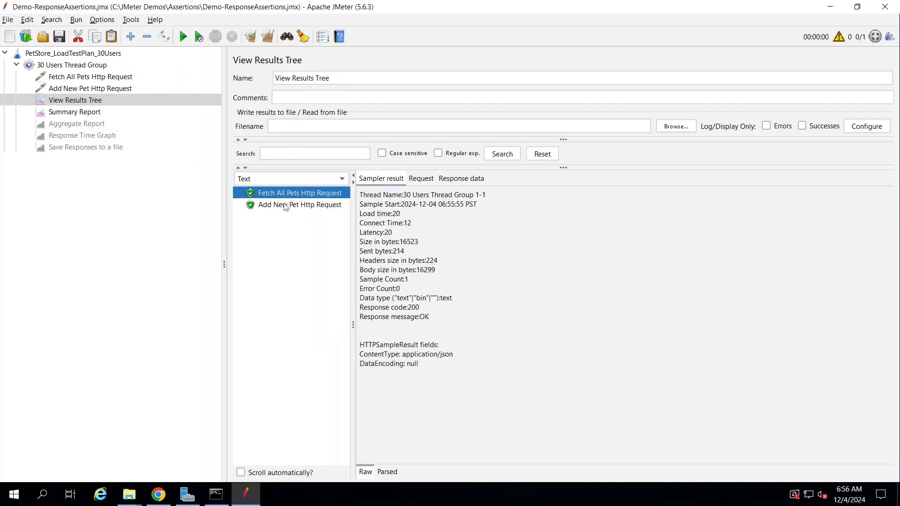
pyautogui.click(285, 205)
pyautogui.click(288, 196)
pyautogui.click(293, 208)
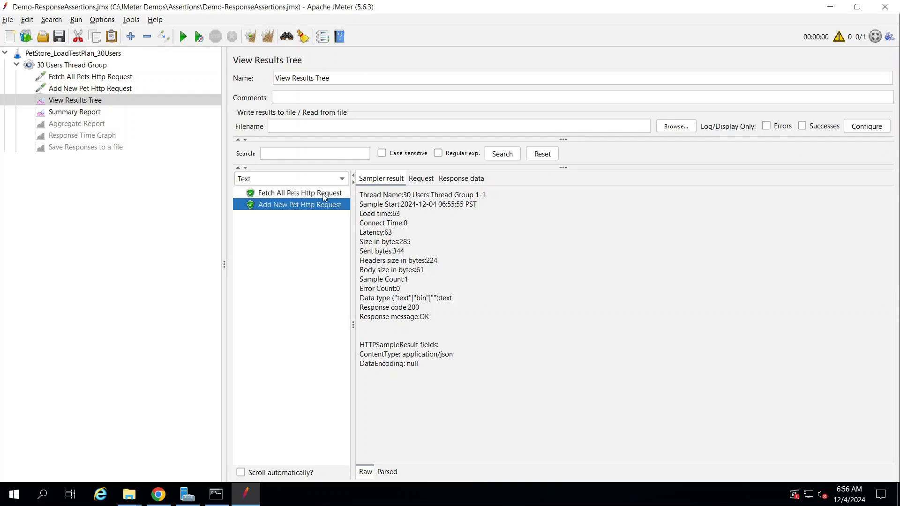
pyautogui.click(288, 196)
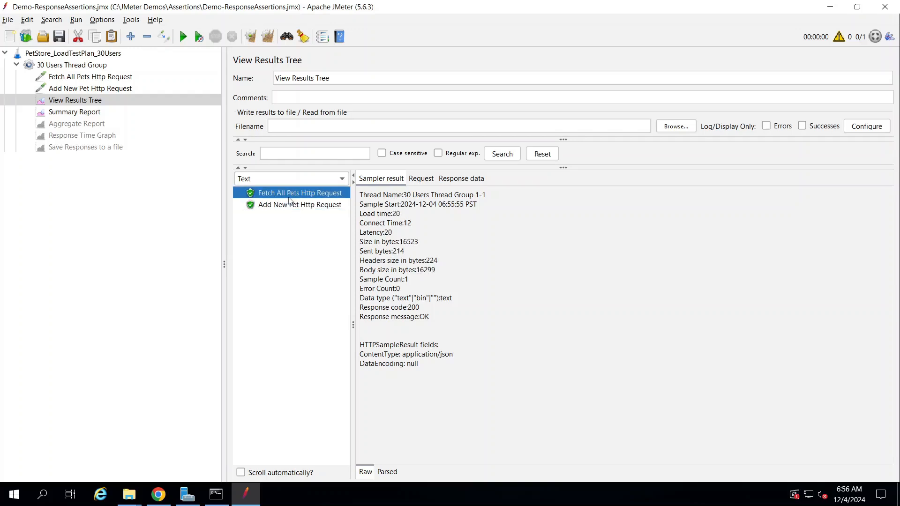
pyautogui.click(290, 205)
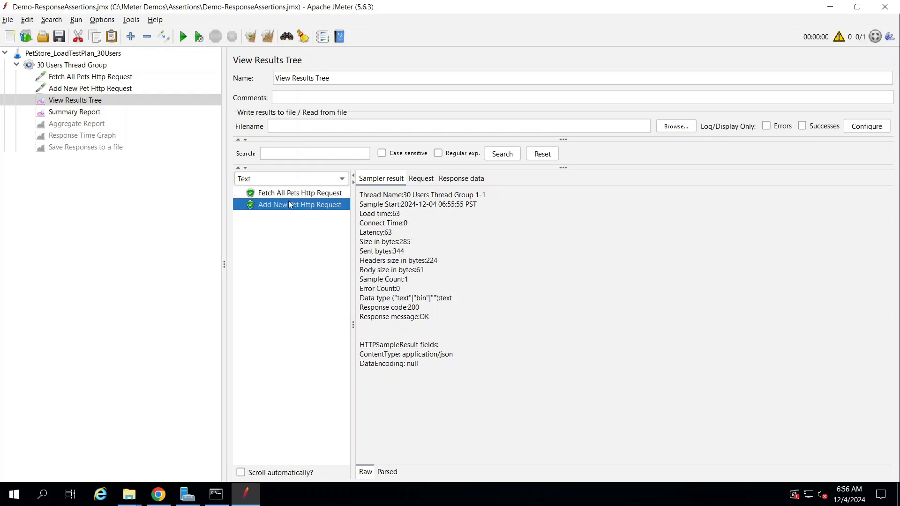
pyautogui.click(297, 193)
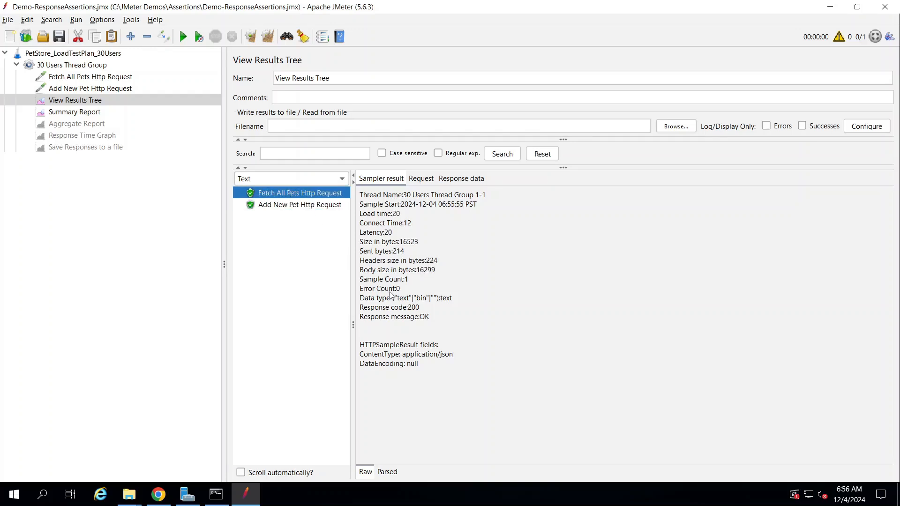
pyautogui.moveTo(360, 308); pyautogui.dragTo(422, 313)
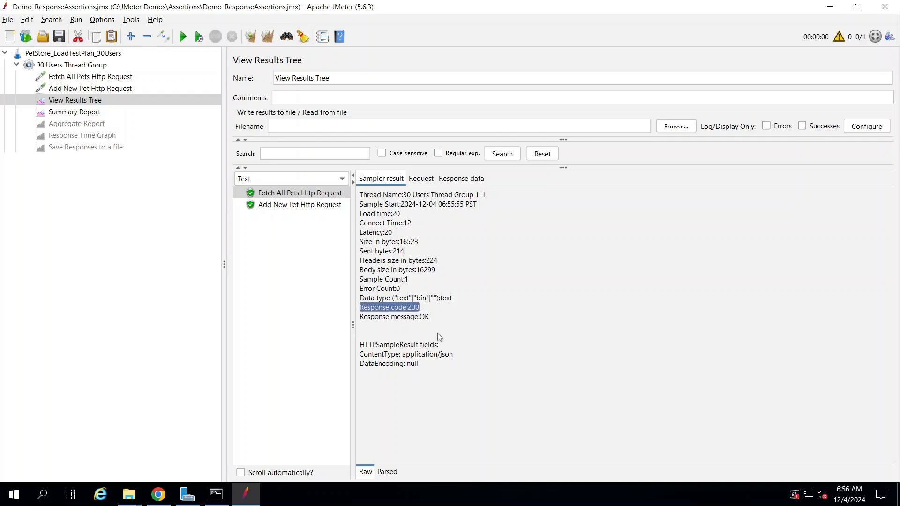
pyautogui.doubleClick(417, 311)
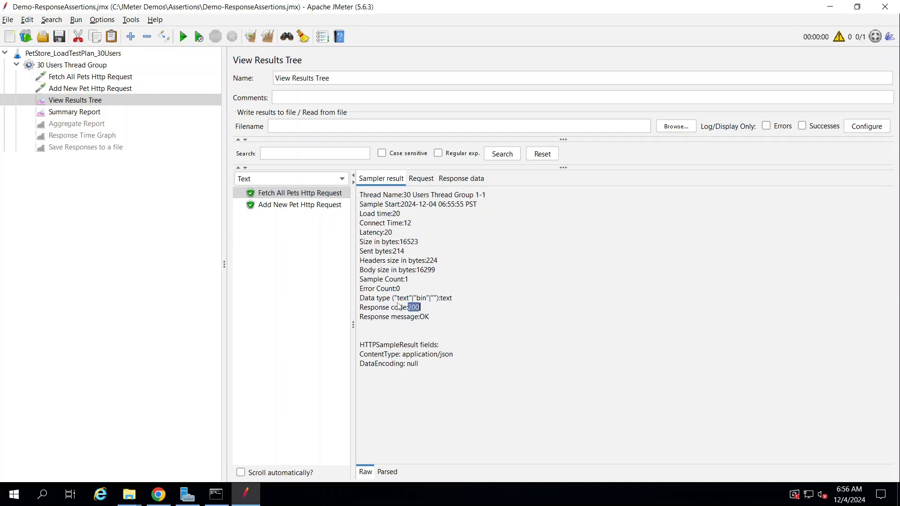
pyautogui.click(329, 209)
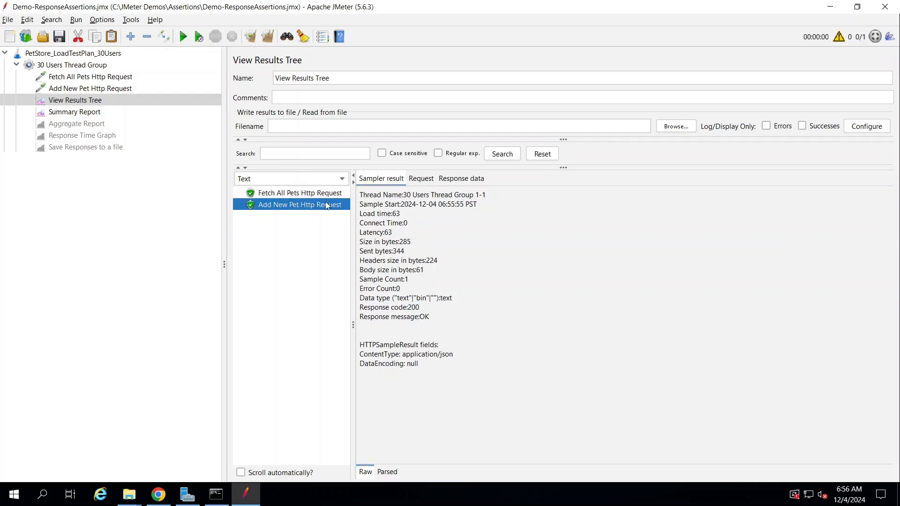
pyautogui.click(323, 196)
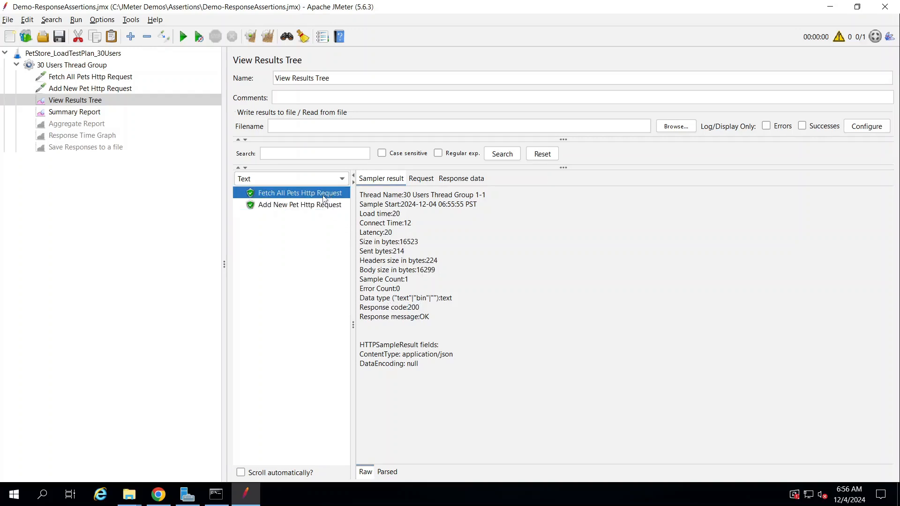
pyautogui.click(322, 207)
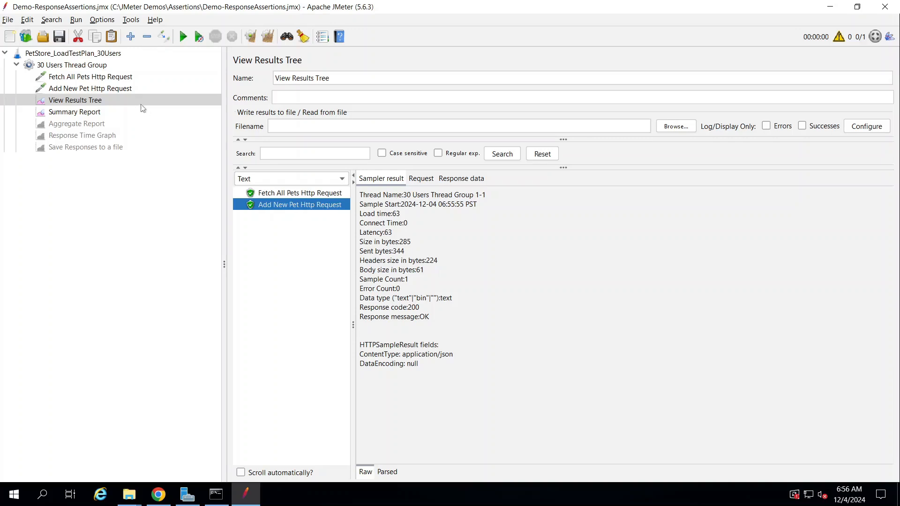
# Add a Response Assertion to the Fetch All Pets Http Request
pyautogui.click(122, 78)
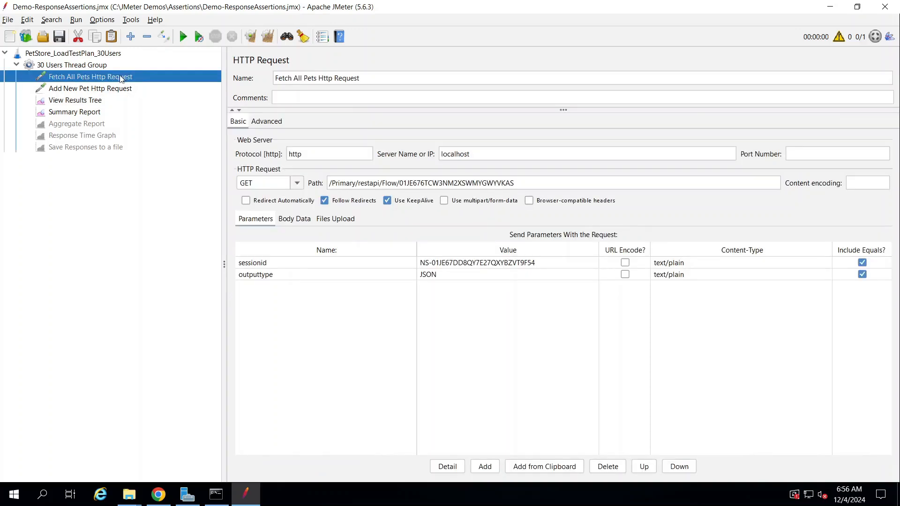
pyautogui.rightClick(122, 78)
pyautogui.moveTo(185, 78)
pyautogui.moveTo(281, 83)
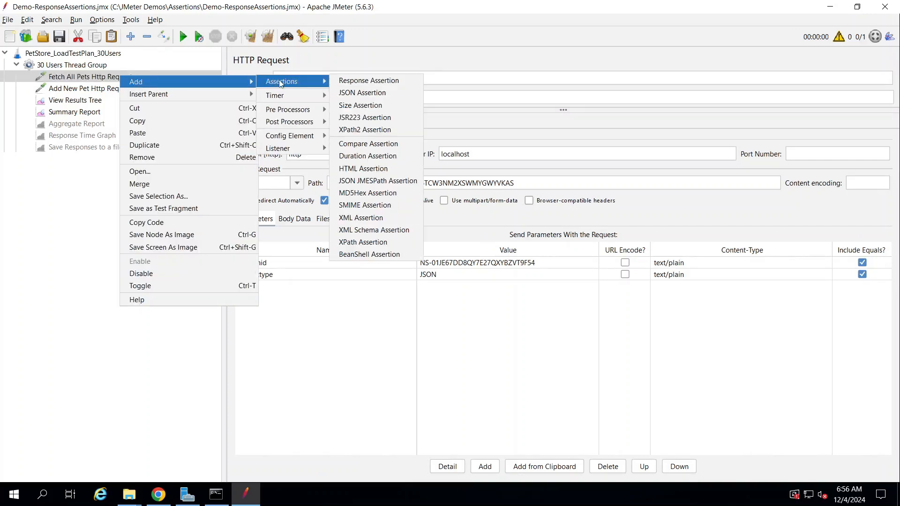
pyautogui.click(343, 82)
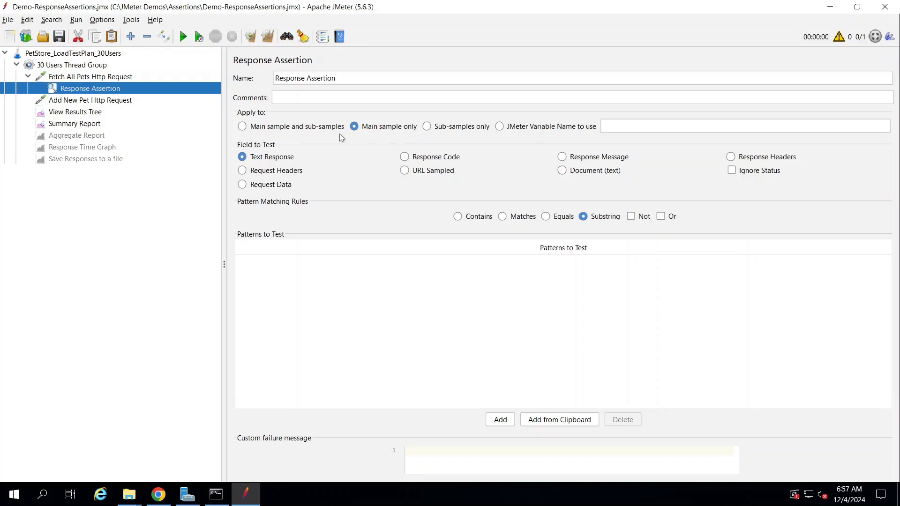
# Configure the Response Assertion to test the Response Code with the Equals rule and the pattern 200
pyautogui.click(405, 158)
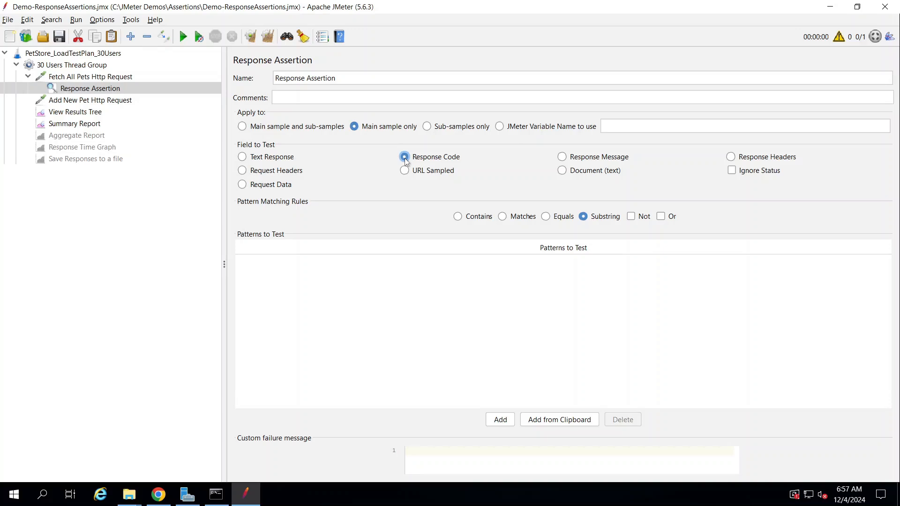
pyautogui.click(545, 216)
pyautogui.click(500, 420)
pyautogui.doubleClick(295, 268)
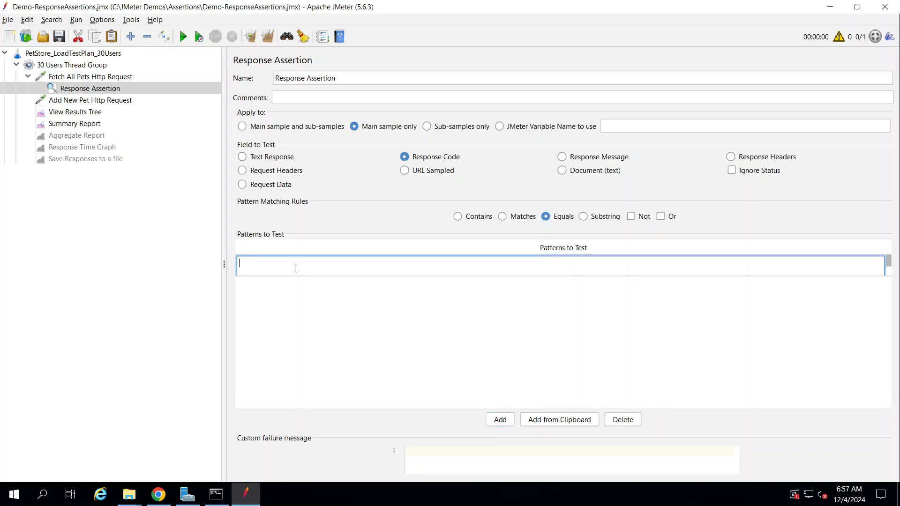
pyautogui.write('200')
pyautogui.click(313, 311)
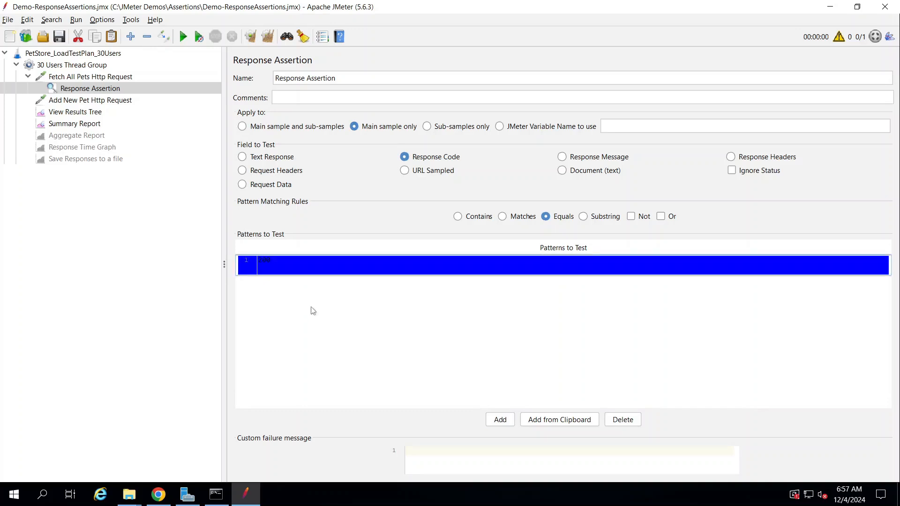
pyautogui.click(104, 92)
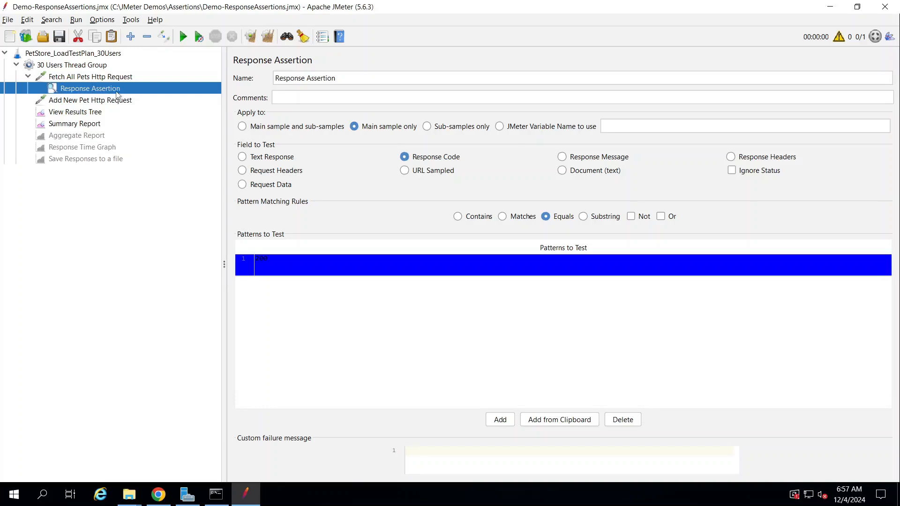
pyautogui.click(123, 79)
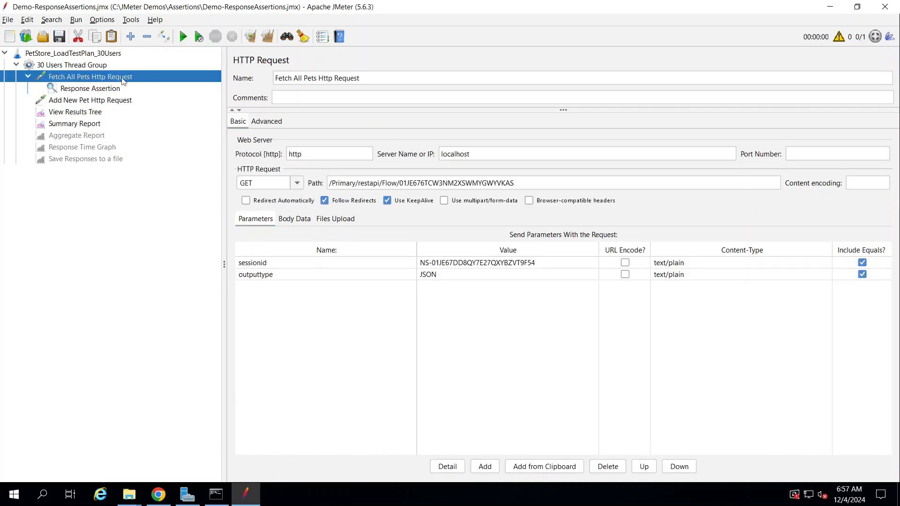
pyautogui.click(125, 91)
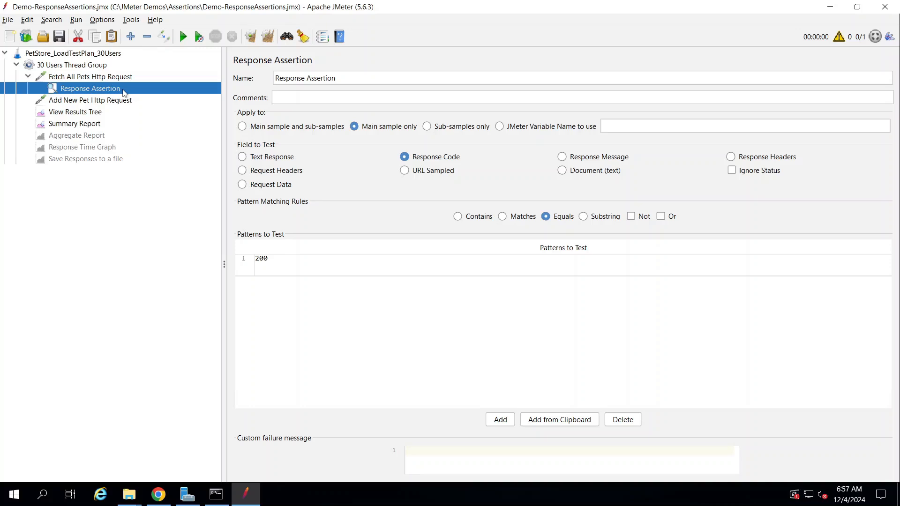
# Copy the Response Assertion from Fetch All Pets and paste it under the Add New Pet Http Request
pyautogui.click(136, 102)
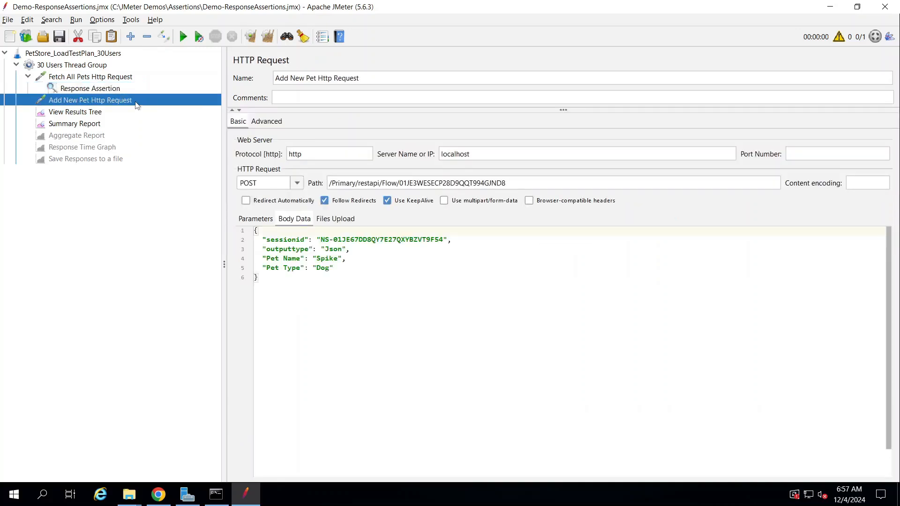
pyautogui.rightClick(131, 88)
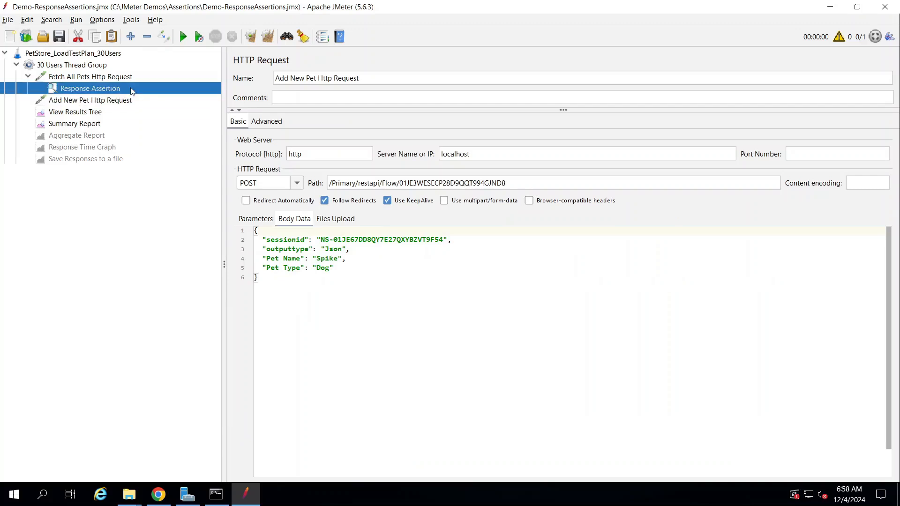
pyautogui.click(143, 107)
pyautogui.click(130, 101)
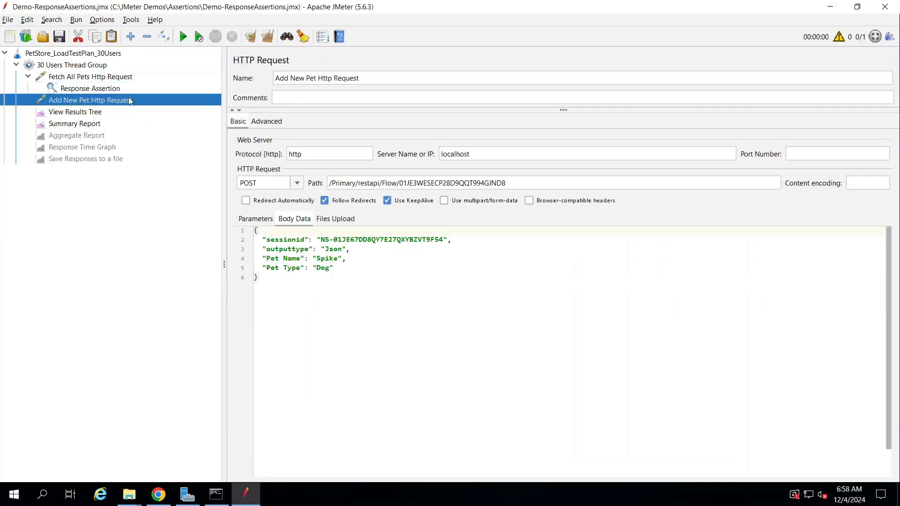
pyautogui.rightClick(129, 99)
pyautogui.click(159, 153)
pyautogui.click(61, 113)
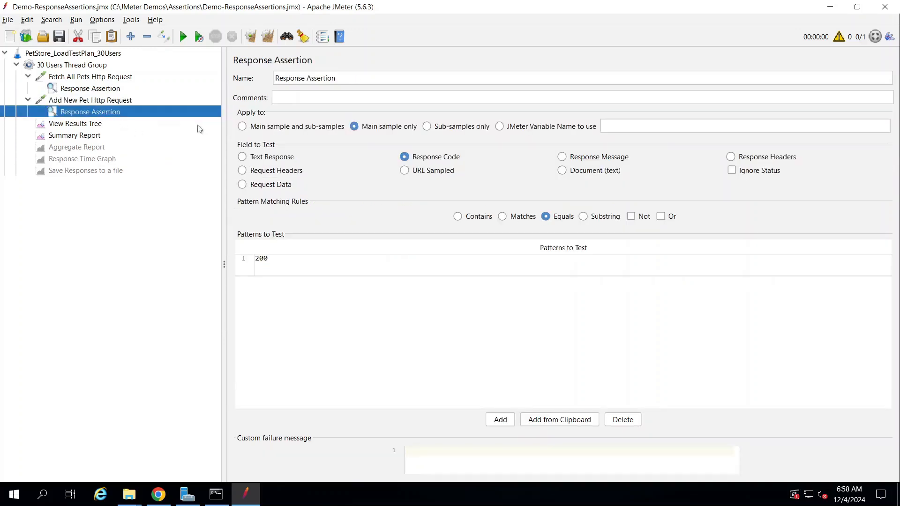
# Check the Response Assertion of each request and collapse both HTTP requests in the test plan tree
pyautogui.click(117, 88)
pyautogui.click(116, 110)
pyautogui.click(28, 76)
pyautogui.click(28, 89)
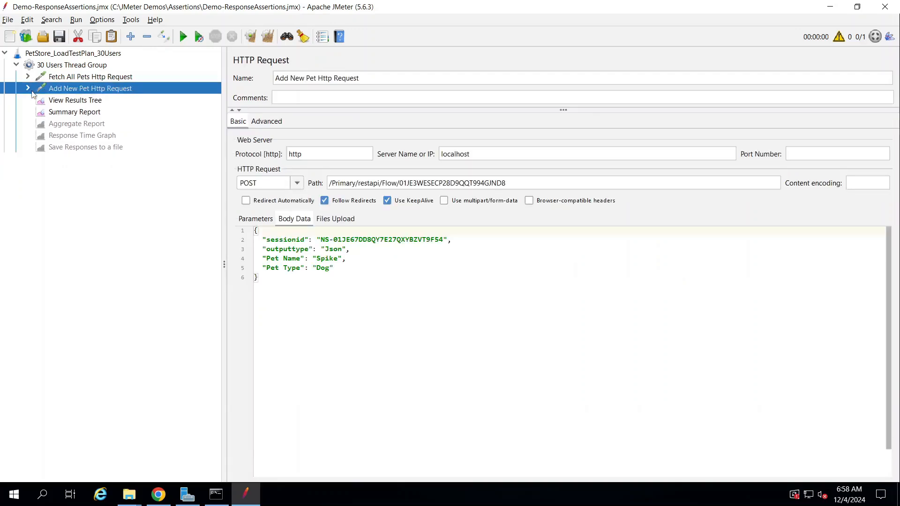
# Rerun the test plan with the response assertions, overwriting Results.csv, and view the requests in the View Results Tree
pyautogui.click(79, 66)
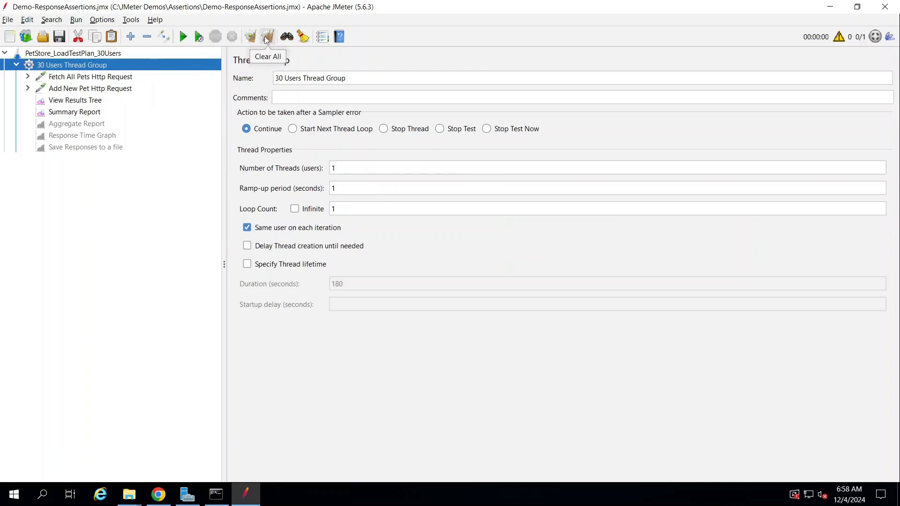
pyautogui.click(183, 37)
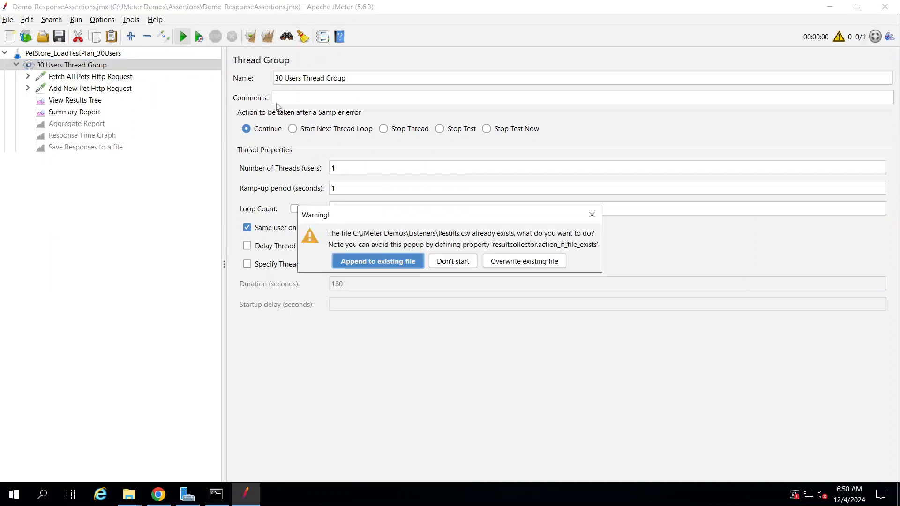
pyautogui.click(510, 265)
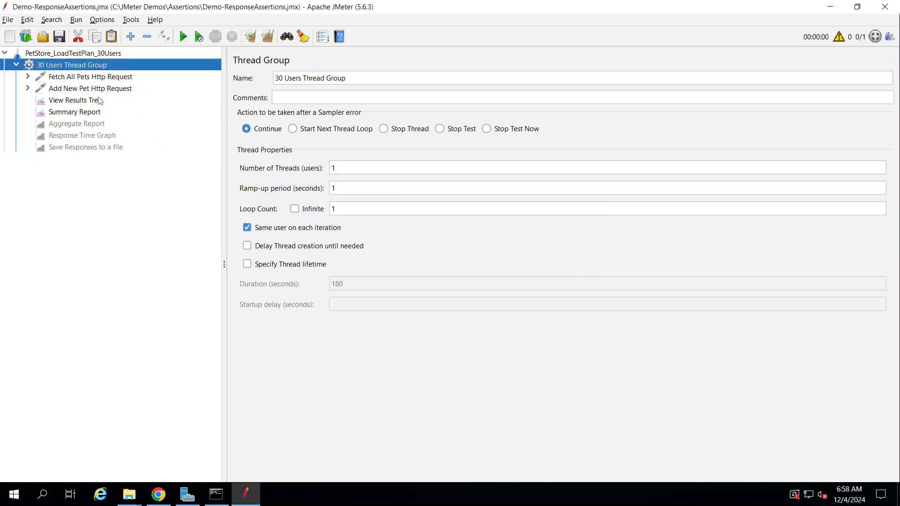
pyautogui.click(99, 101)
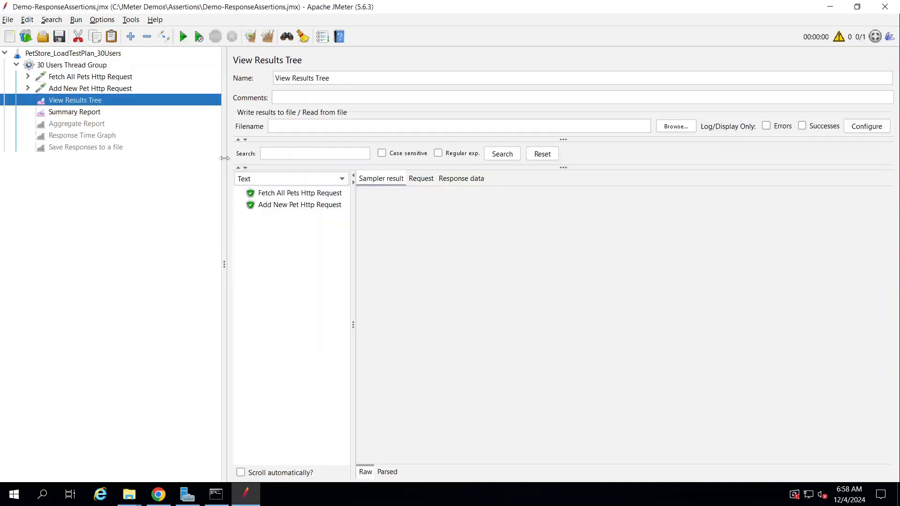
# View the sampler results of the Add New Pet and Fetch All Pets Http Requests
pyautogui.click(292, 204)
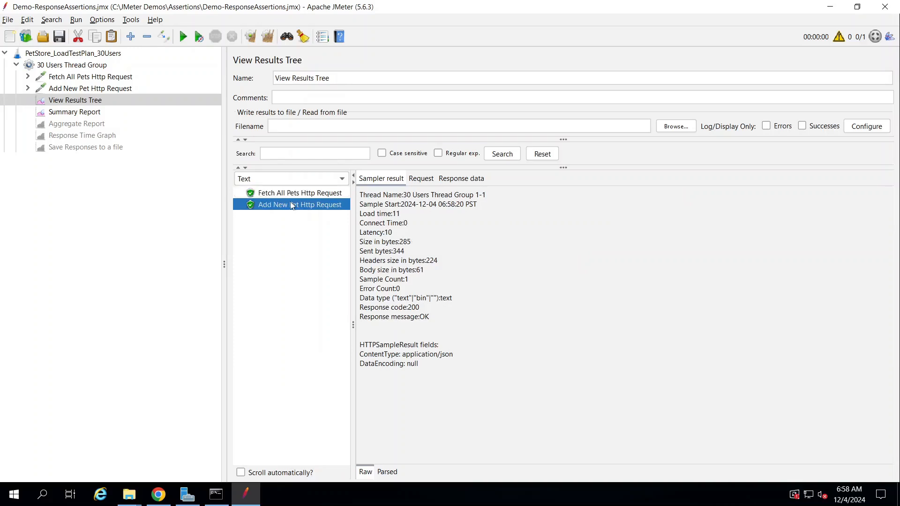
pyautogui.click(297, 196)
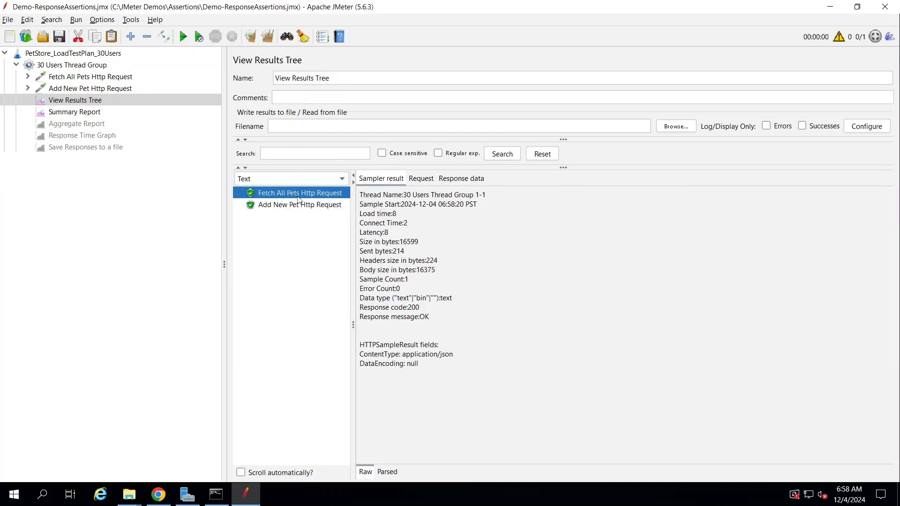
# Set the pattern to test in the Fetch All Pets Response Assertion to 204 and save the test plan
pyautogui.click(28, 78)
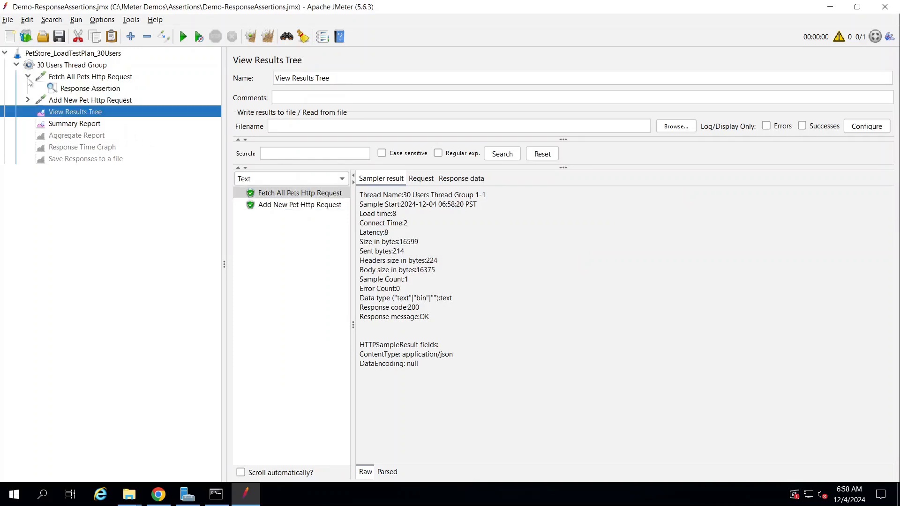
pyautogui.click(90, 89)
pyautogui.doubleClick(275, 258)
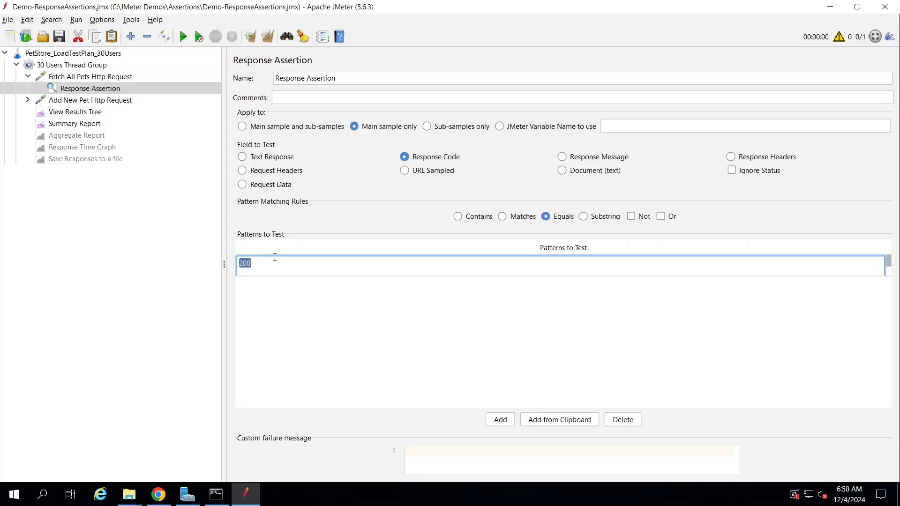
pyautogui.write('204')
pyautogui.press('Return')
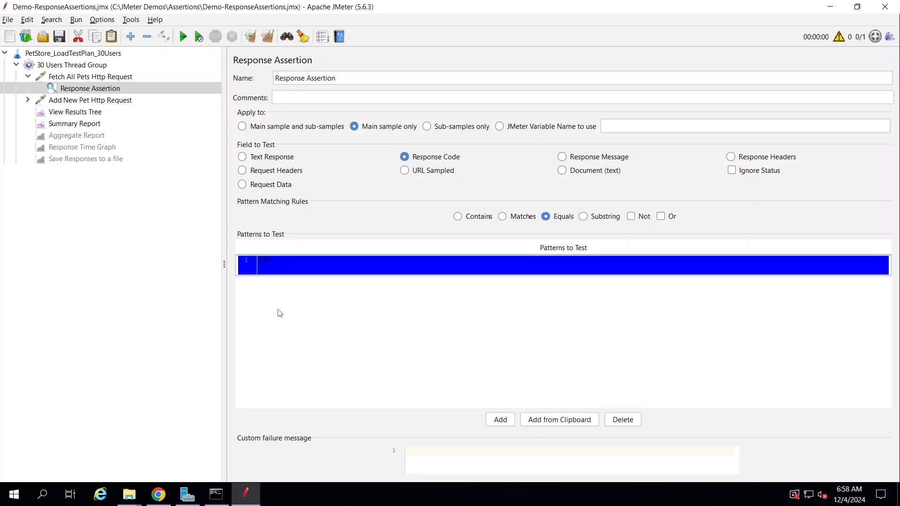
pyautogui.doubleClick(285, 265)
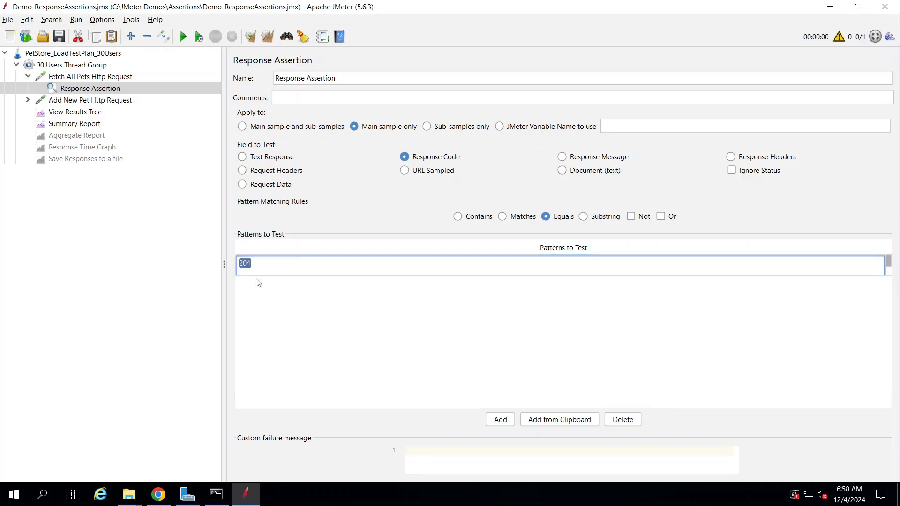
pyautogui.click(186, 234)
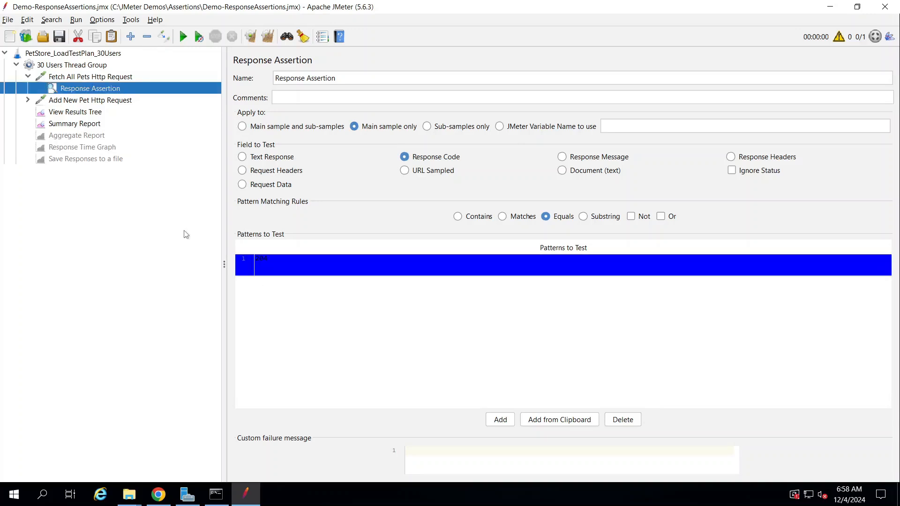
pyautogui.click(57, 37)
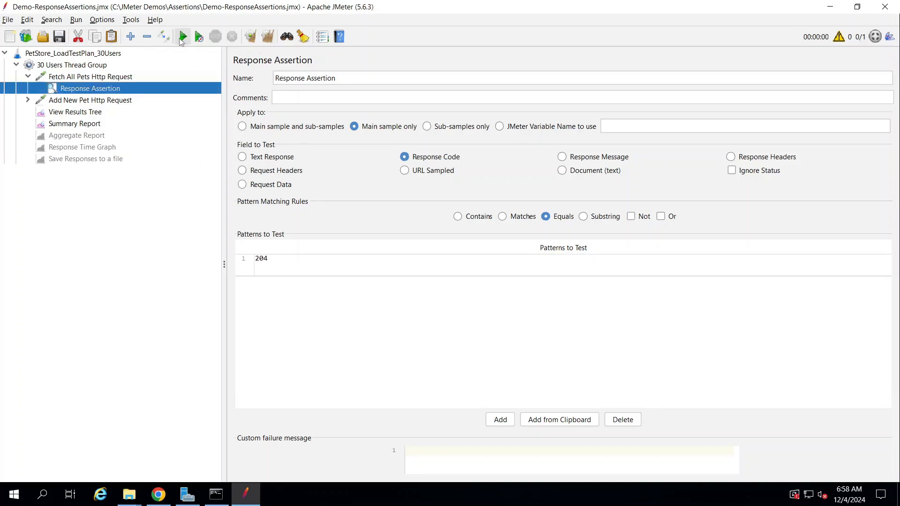
# Rerun the test plan, overwriting Results.csv, and view both requests' sampler results in the View Results Tree
pyautogui.click(182, 39)
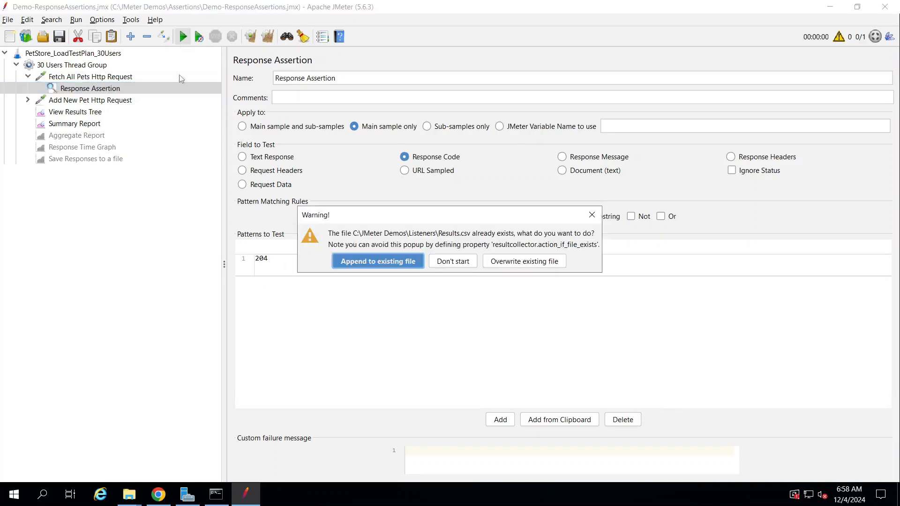
pyautogui.click(526, 263)
pyautogui.click(75, 114)
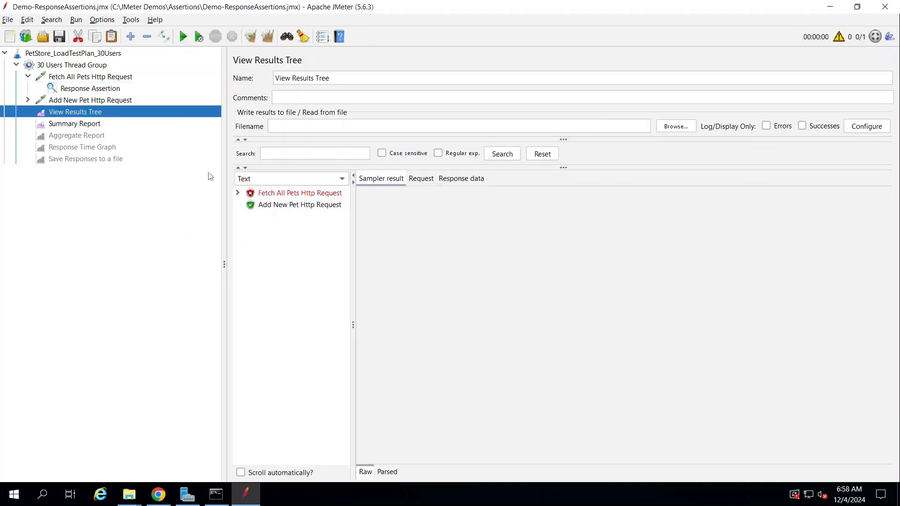
pyautogui.click(293, 194)
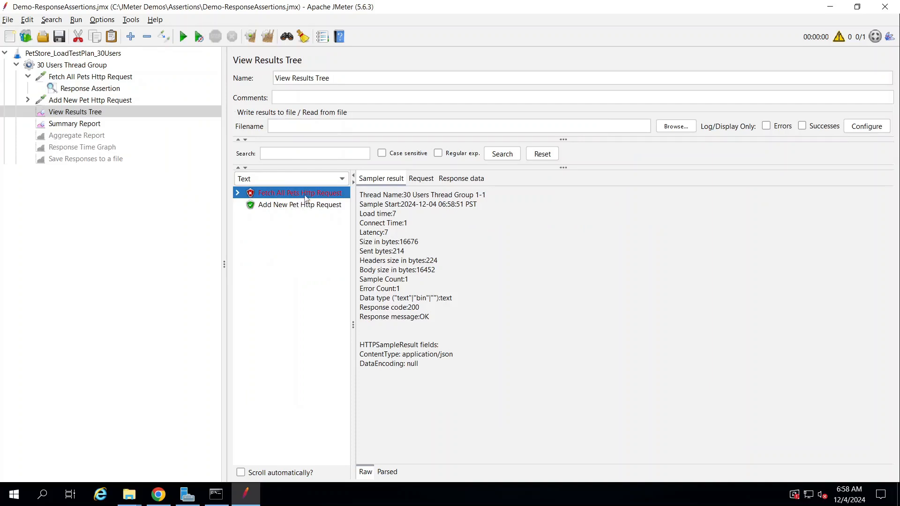
pyautogui.click(300, 204)
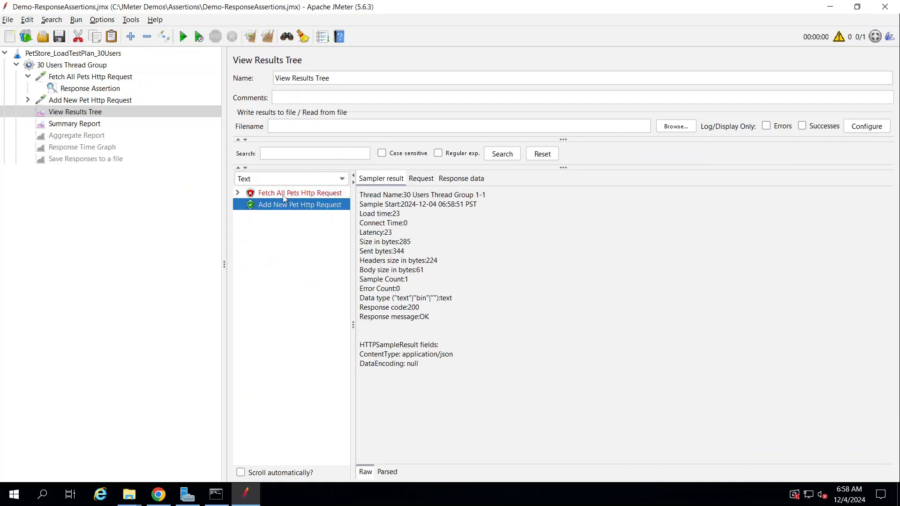
# Examine the Response Assertion result under Fetch All Pets Http Request, comparing the received code with the expected one
pyautogui.click(238, 193)
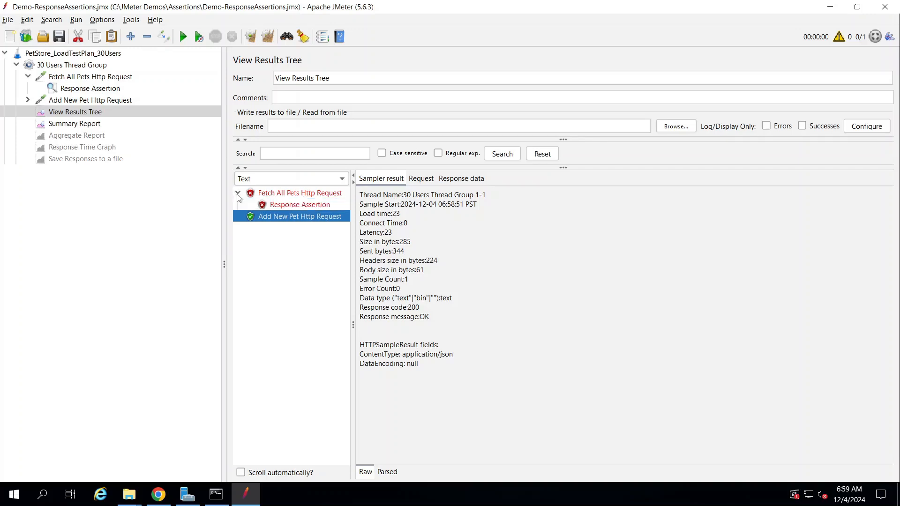
pyautogui.click(292, 206)
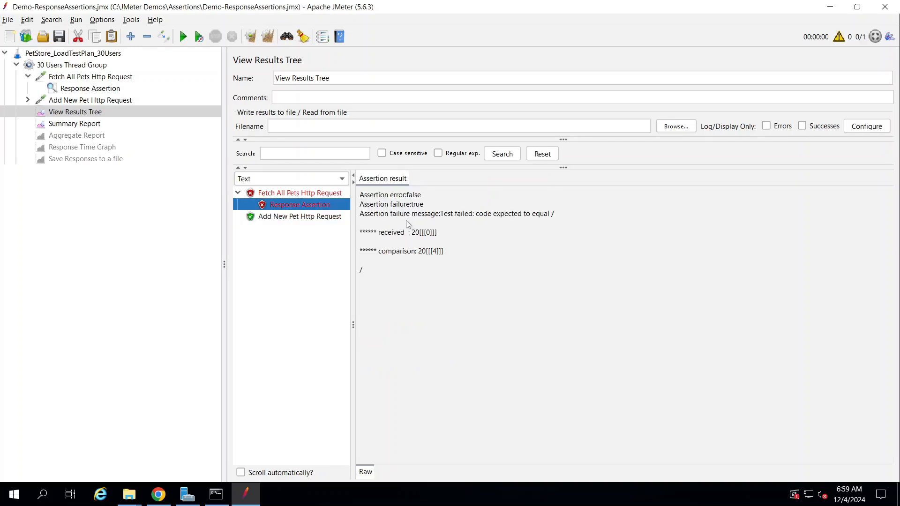
pyautogui.click(371, 232)
pyautogui.moveTo(373, 233); pyautogui.dragTo(439, 234)
pyautogui.moveTo(378, 251); pyautogui.dragTo(447, 254)
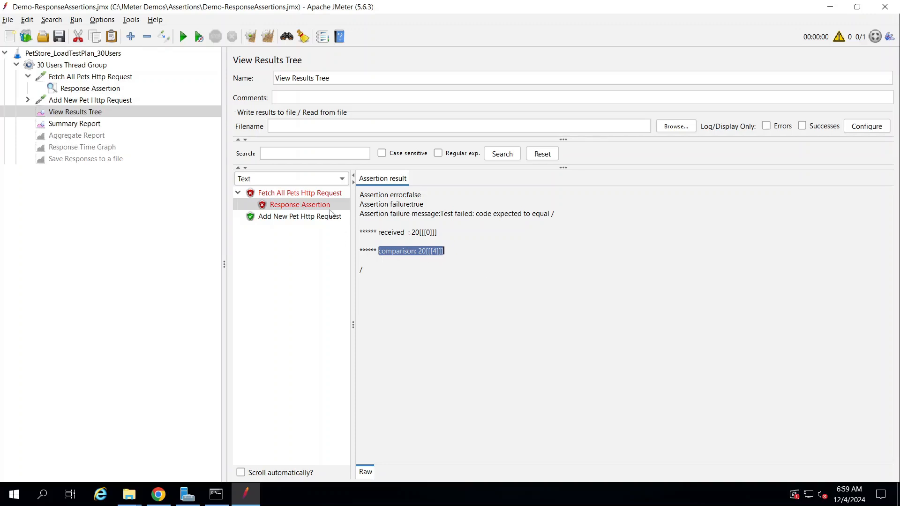
pyautogui.click(320, 197)
pyautogui.click(324, 205)
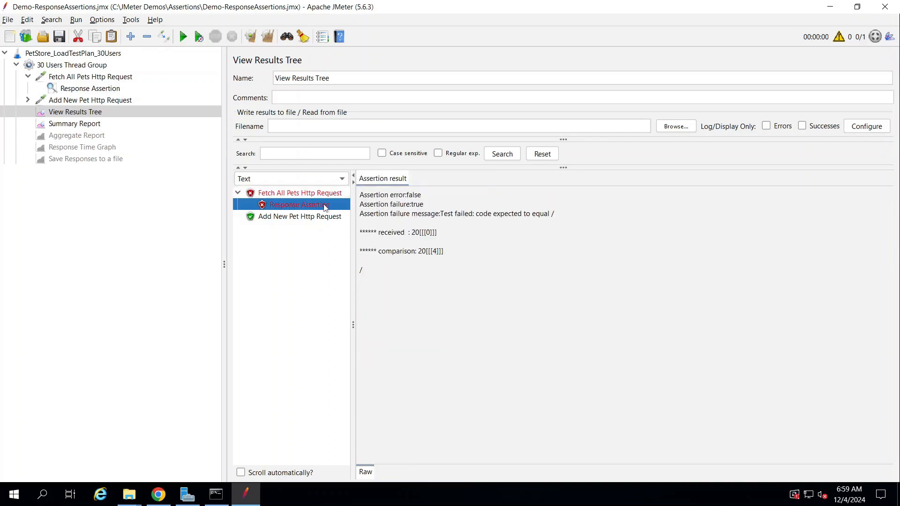
pyautogui.moveTo(451, 257); pyautogui.dragTo(359, 237)
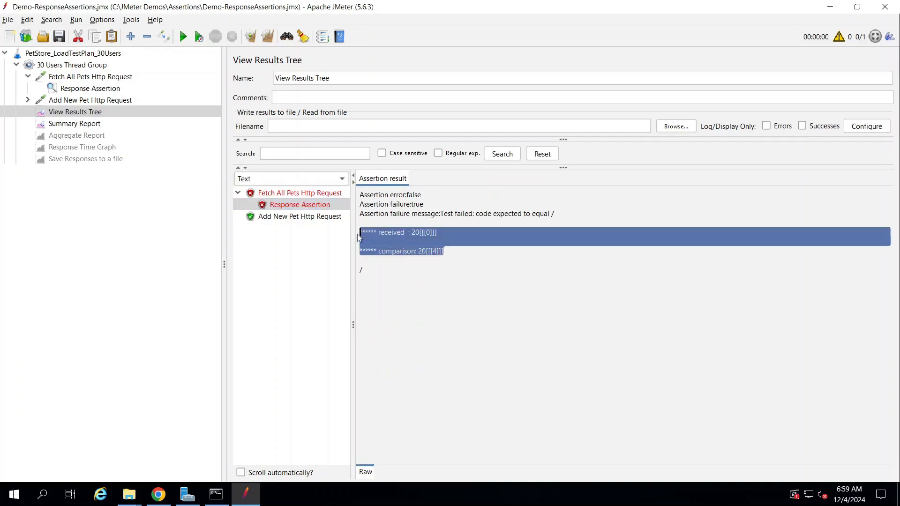
pyautogui.click(406, 267)
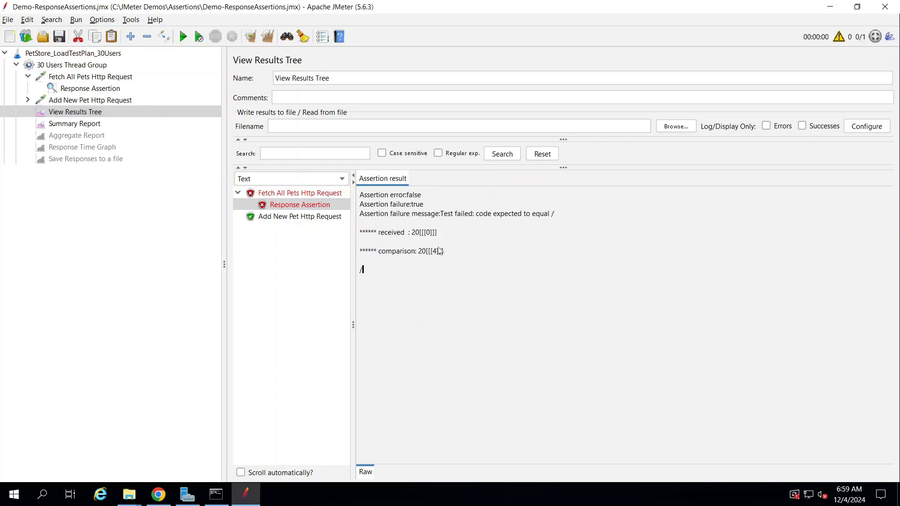
pyautogui.moveTo(448, 258); pyautogui.dragTo(416, 261)
pyautogui.moveTo(410, 233); pyautogui.dragTo(436, 236)
pyautogui.click(308, 198)
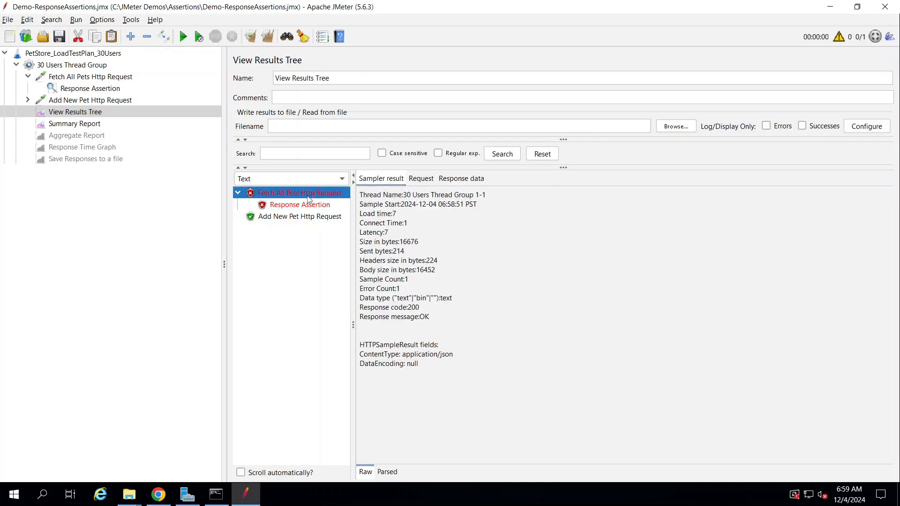
pyautogui.click(170, 196)
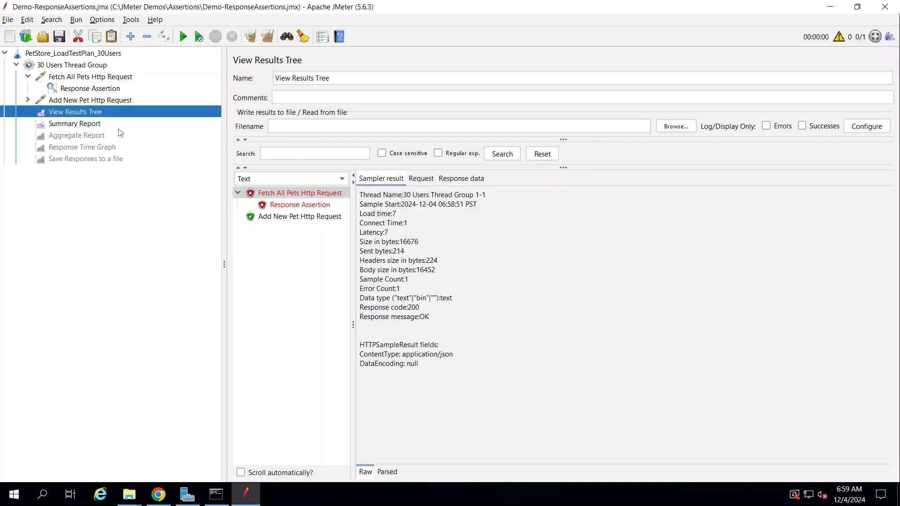
# Check the error percentages for Fetch All Pets and the total in the Summary Report
pyautogui.click(103, 123)
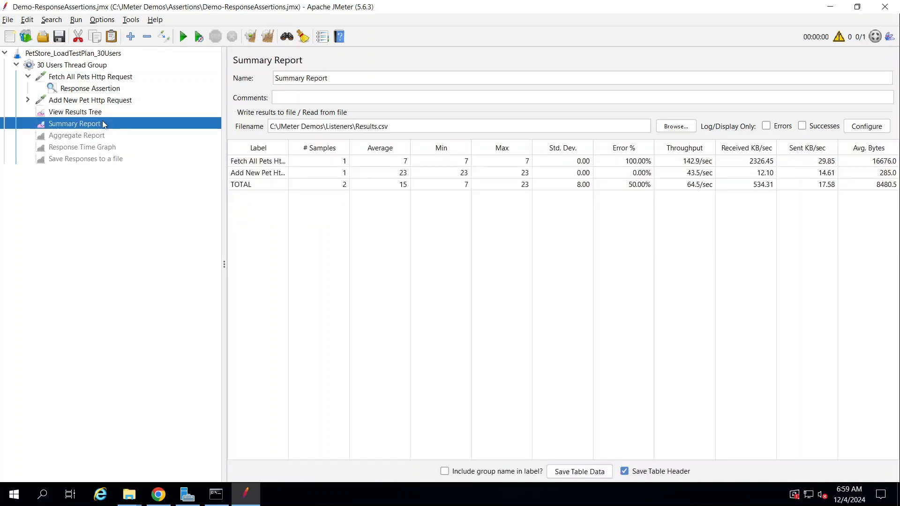
pyautogui.click(628, 186)
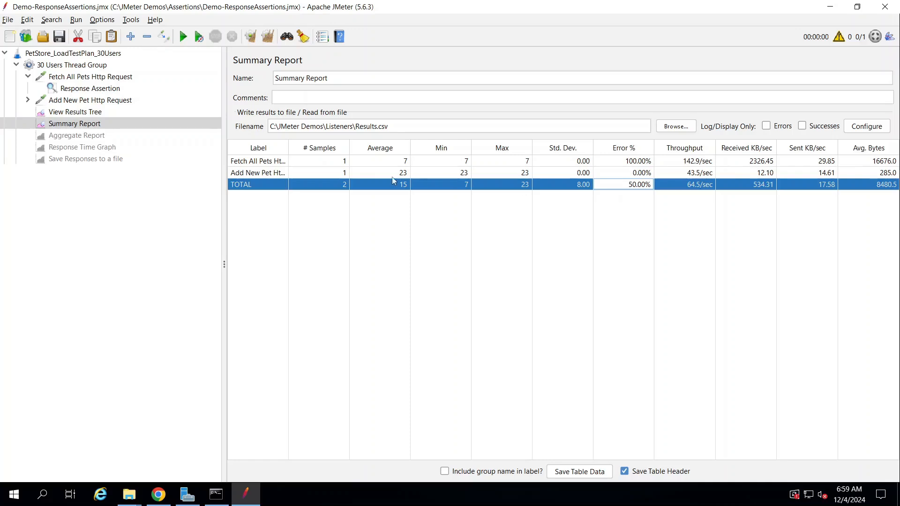
pyautogui.click(265, 164)
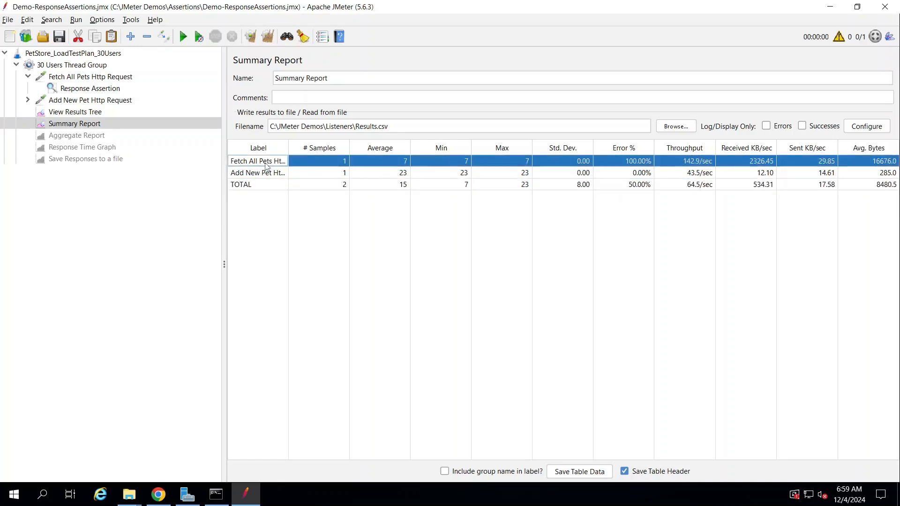
pyautogui.click(638, 186)
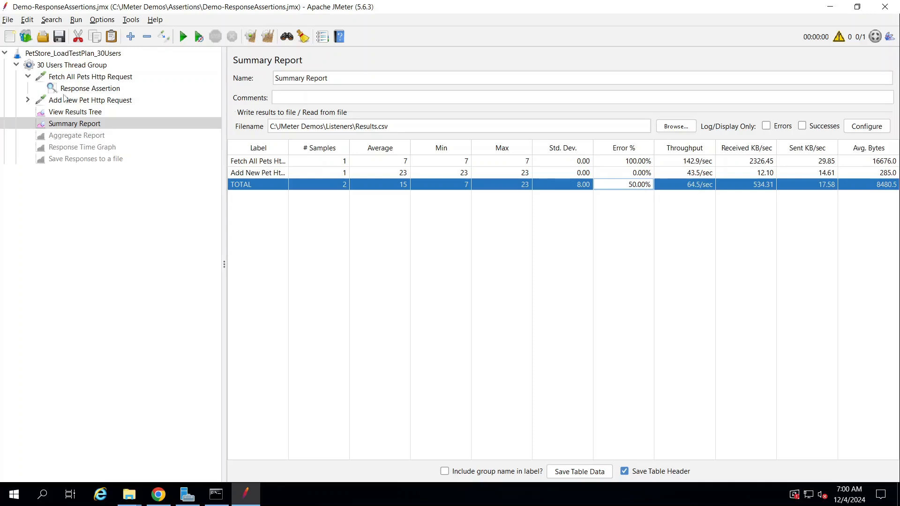
# Expand the Add New Pet Http Request and open its Response Assertion
pyautogui.click(28, 100)
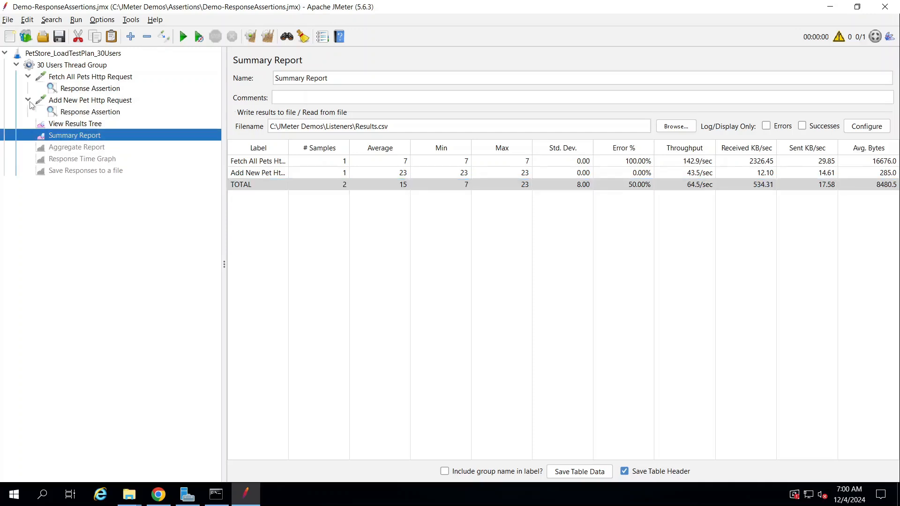
pyautogui.click(87, 112)
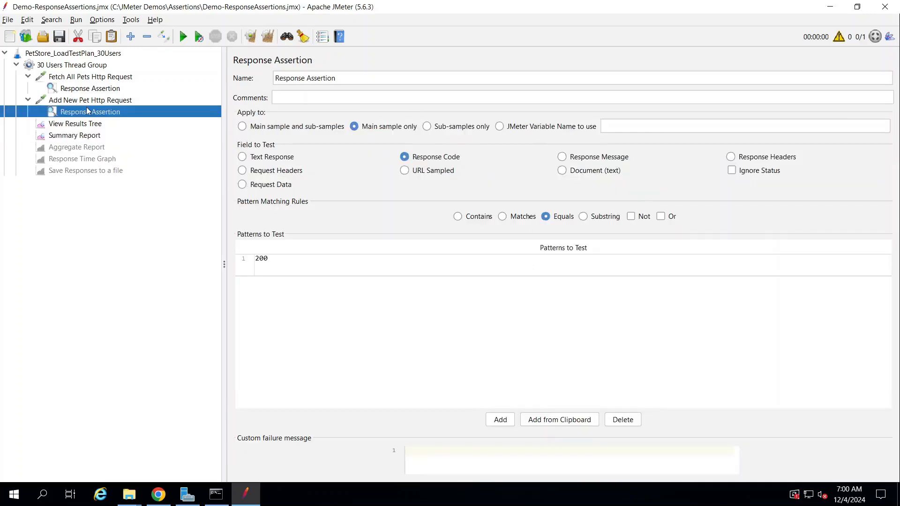